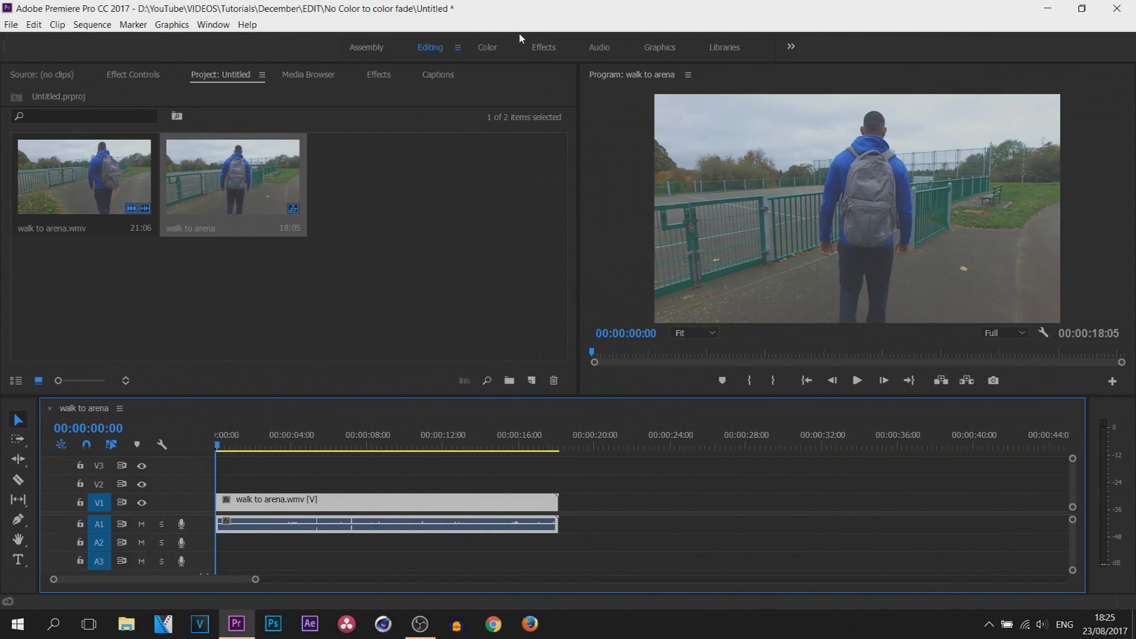
Apply the Image Control > Black & White effect to the walk to arena clip
right_click(200, 624)
click(220, 451)
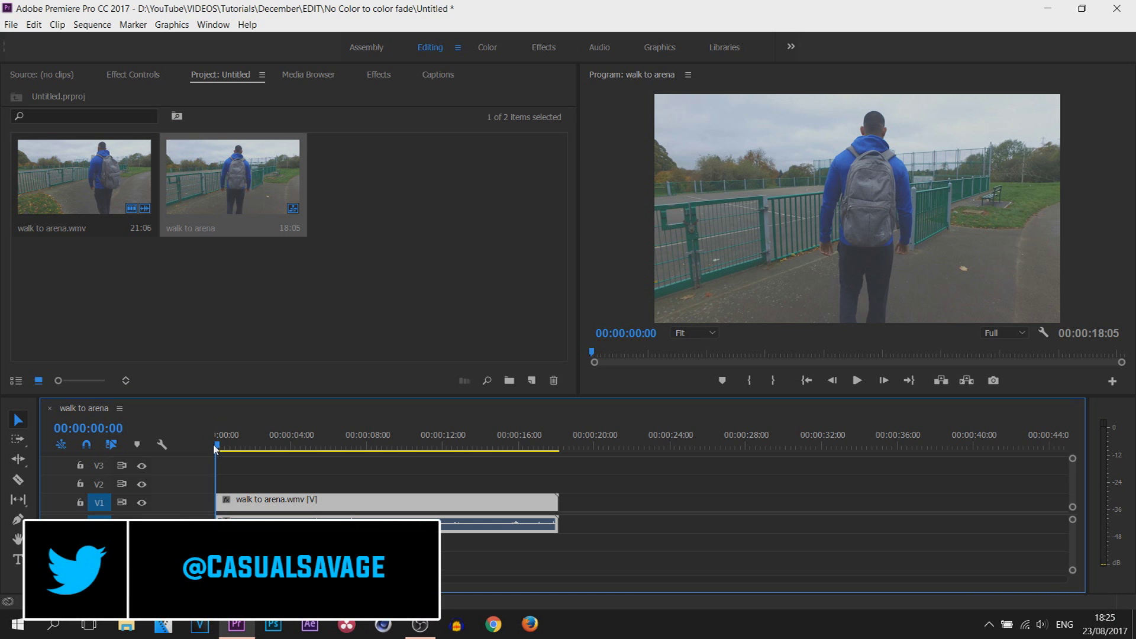
click(380, 76)
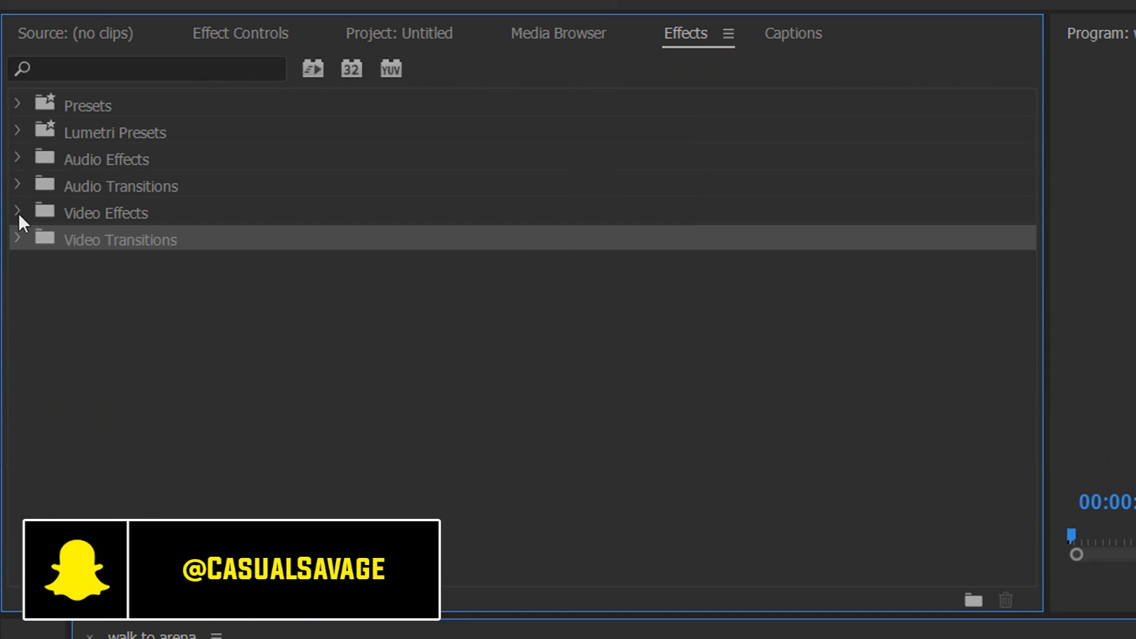
click(13, 214)
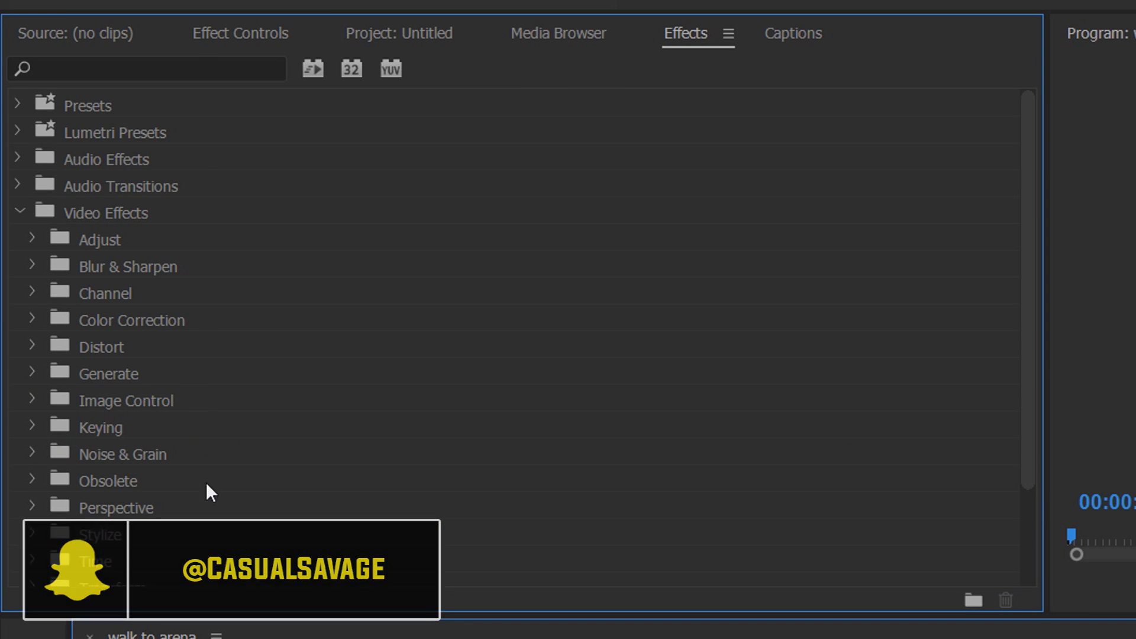
click(34, 400)
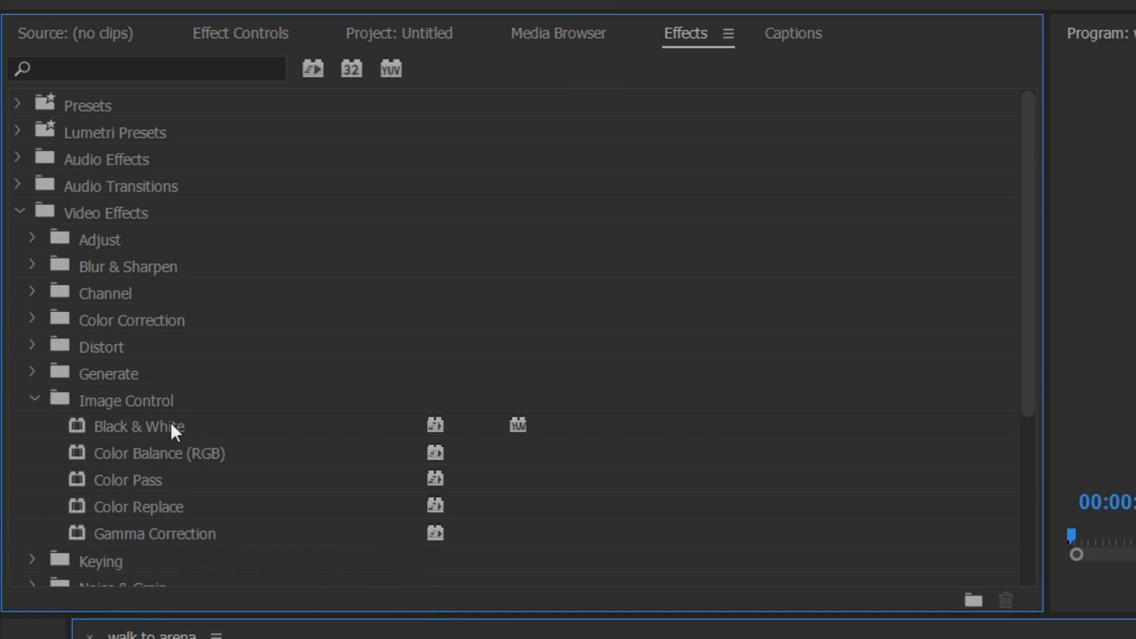
click(118, 421)
drag(144, 426, 249, 507)
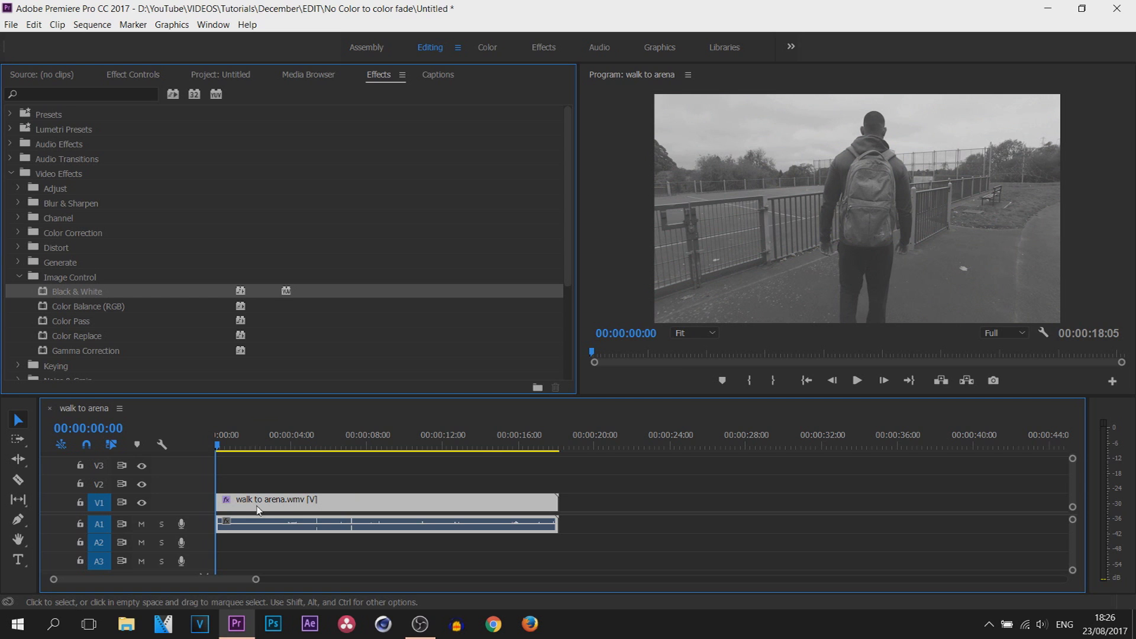
Add a rectangular mask to Black & White and raise Mask Expansion to 1000
click(134, 75)
click(355, 502)
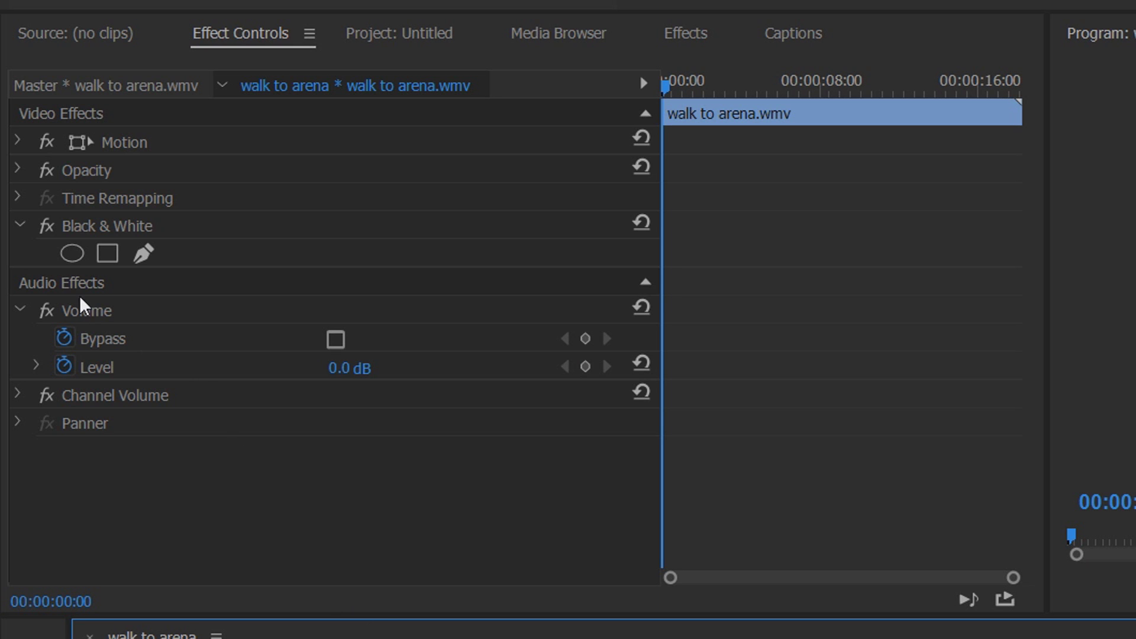
click(105, 228)
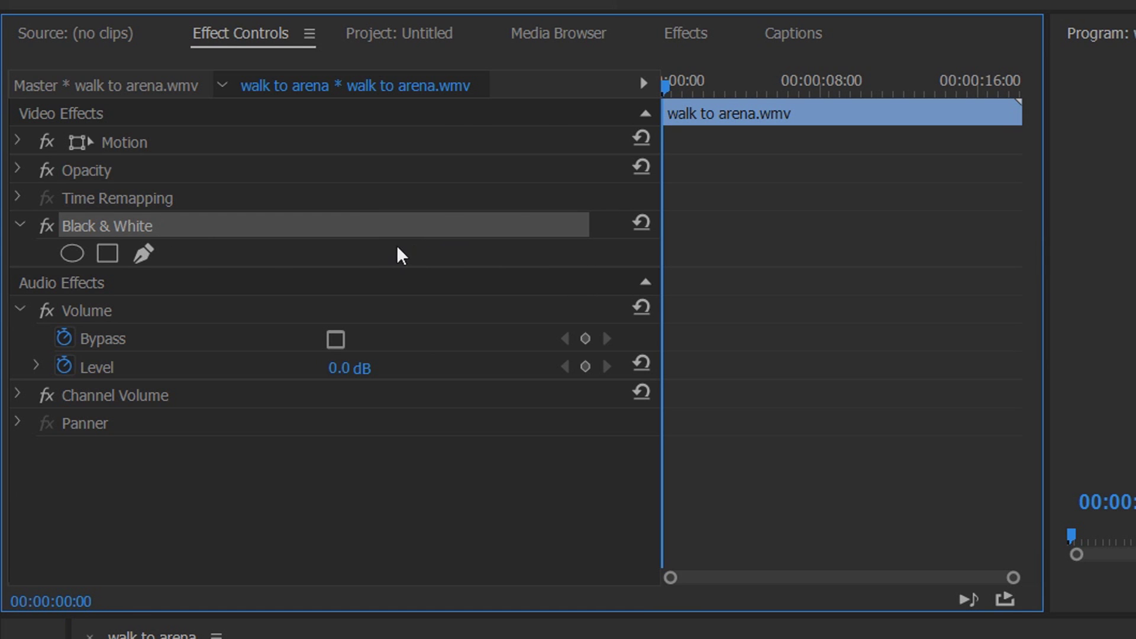
click(105, 253)
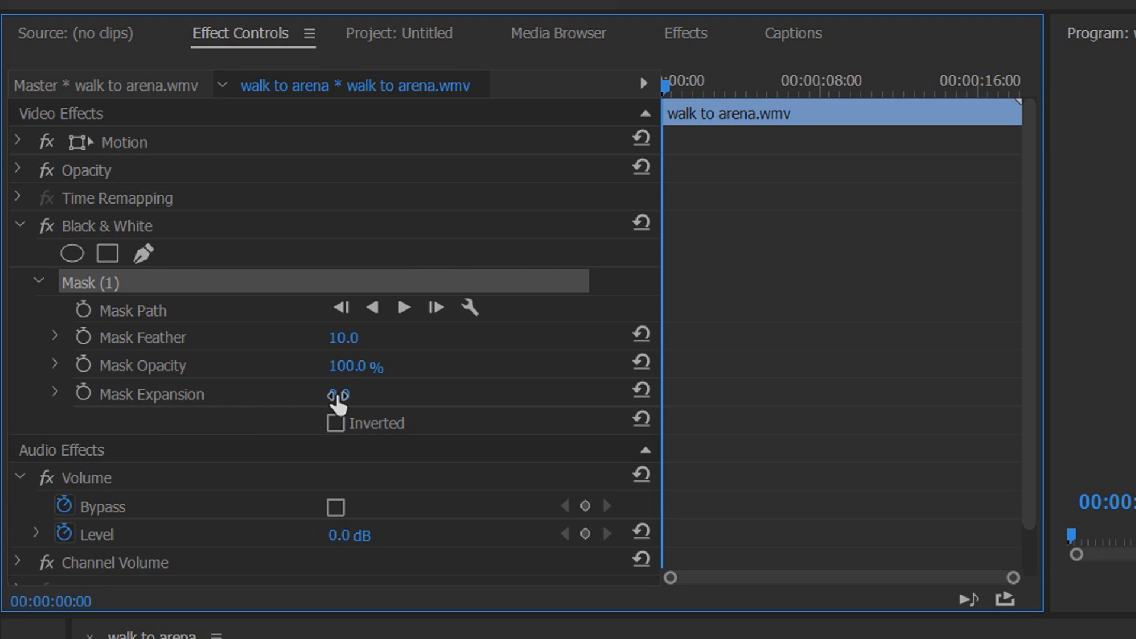
drag(337, 396, 521, 397)
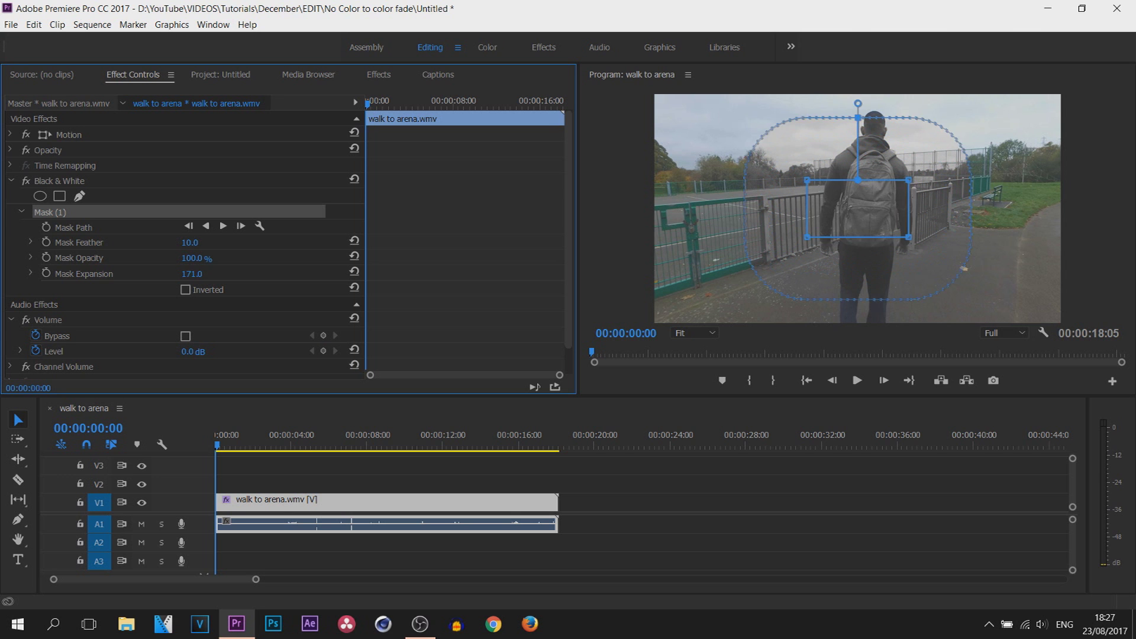
drag(189, 273, 356, 274)
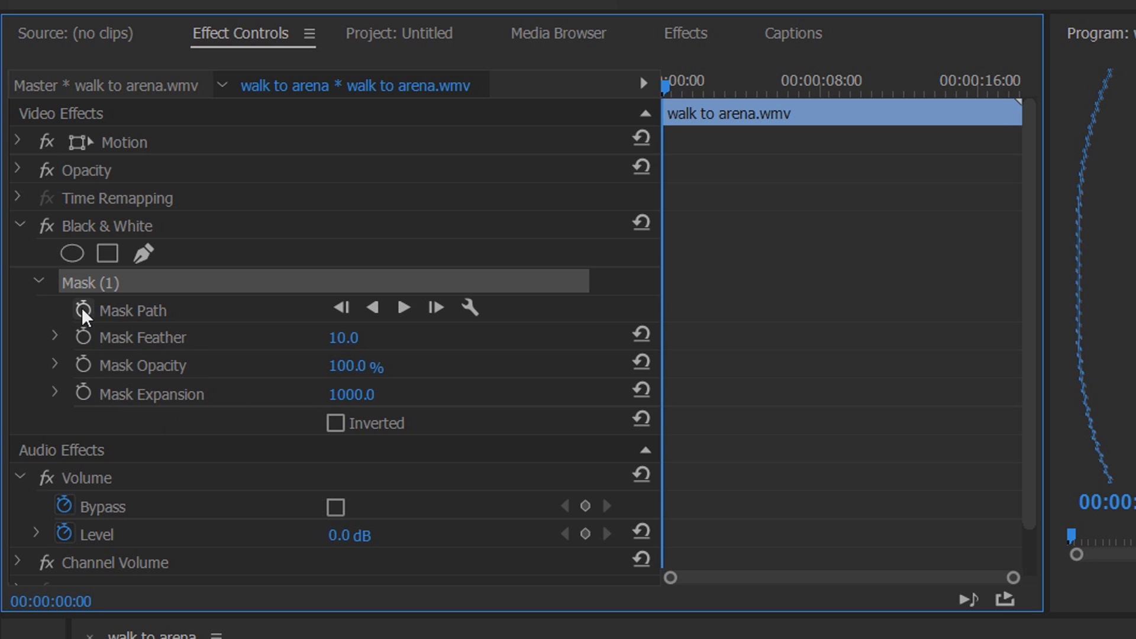
Turn on Mask Opacity animation and add a 100% keyframe at 00:00:02:01
click(83, 365)
drag(372, 109, 389, 112)
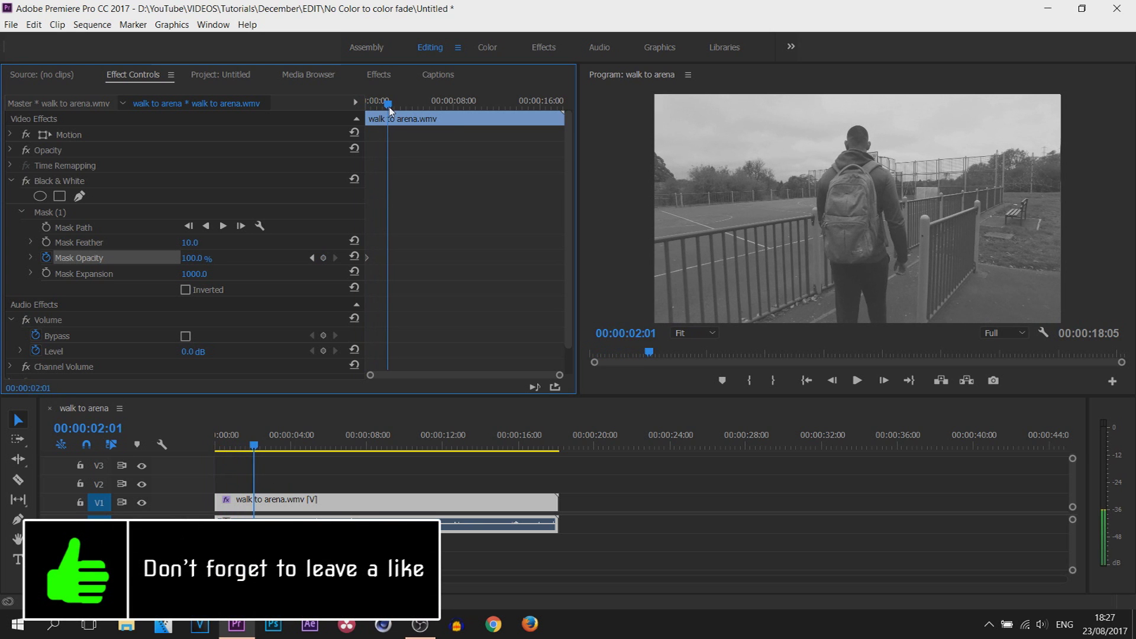
click(323, 257)
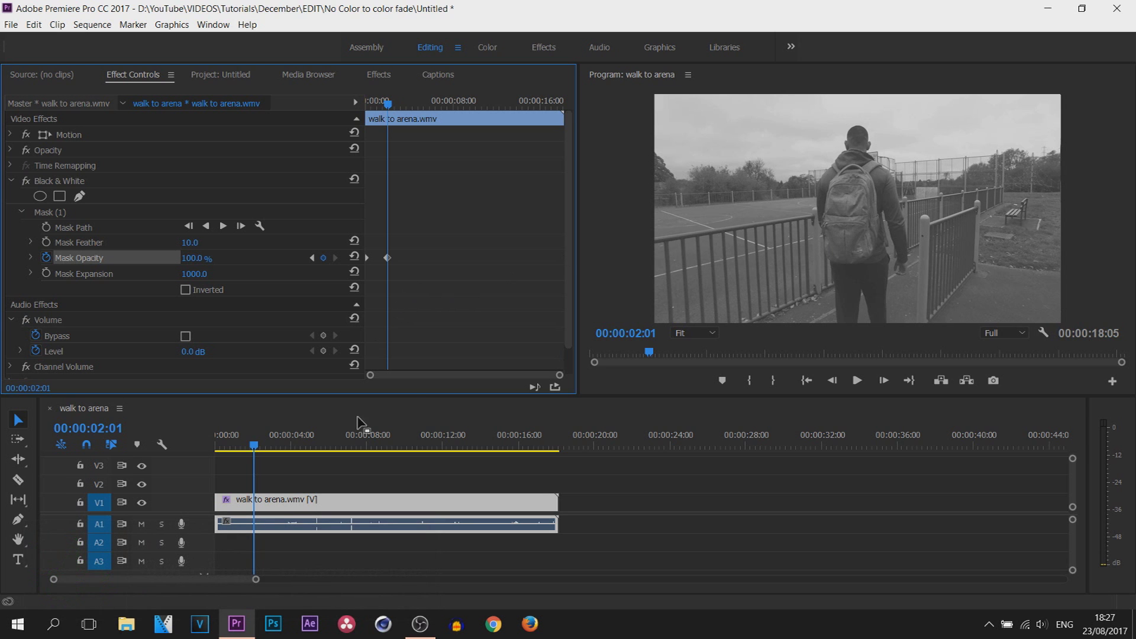
mouse_move(251, 449)
mouse_down()
mouse_move(223, 448)
mouse_move(255, 453)
mouse_up()
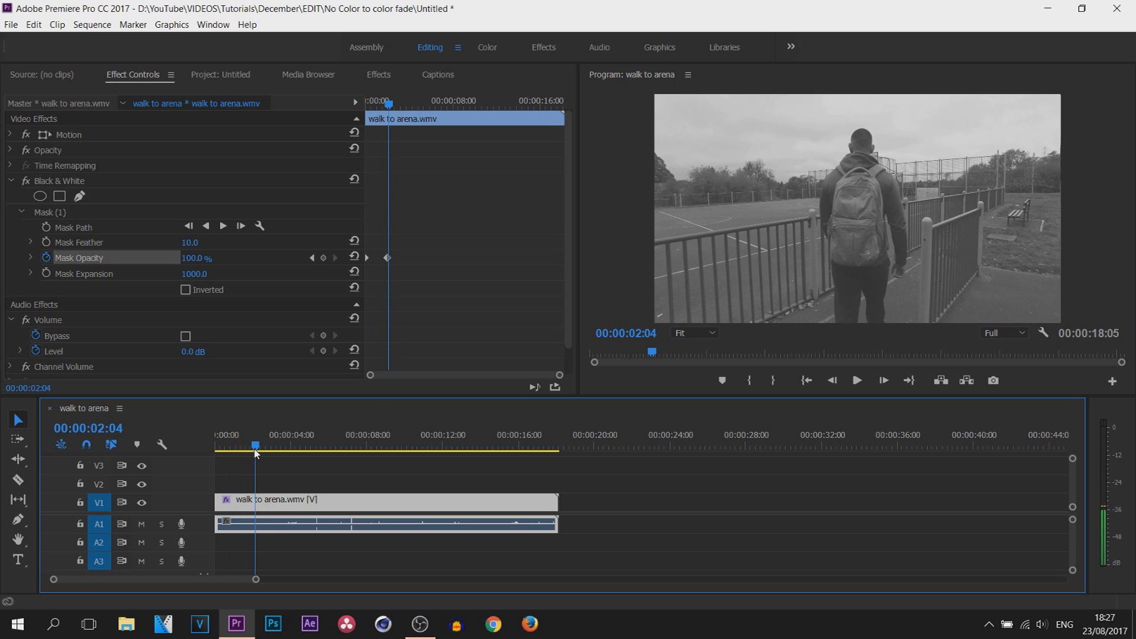
Set Mask Opacity to 0% at 00:00:05:13, then return to the clip start
drag(256, 454, 315, 454)
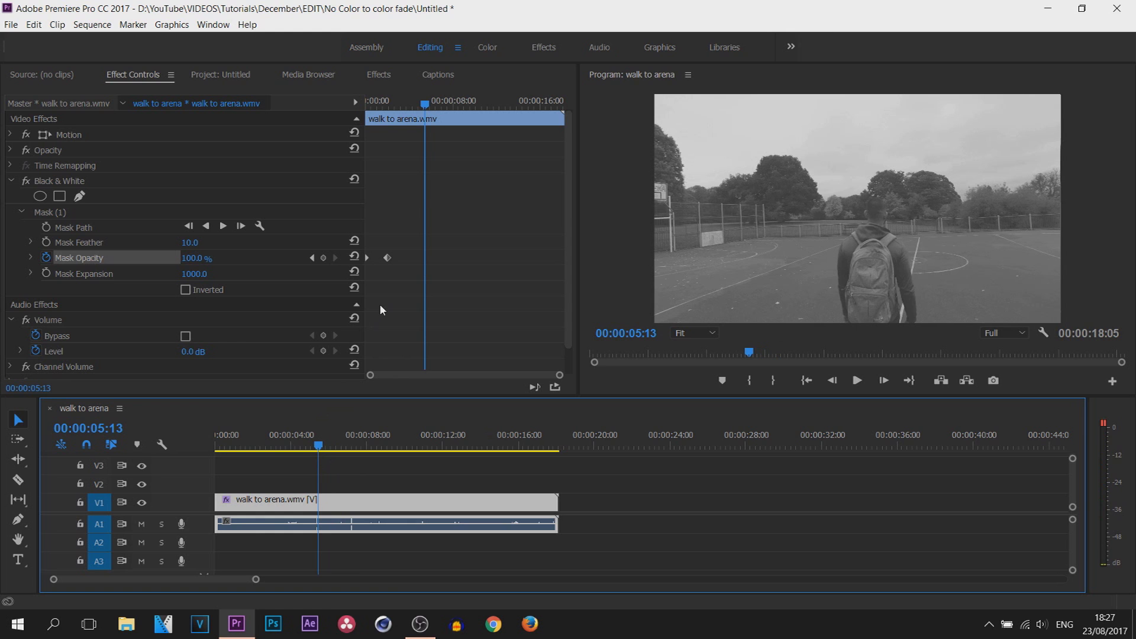
click(205, 260)
text(0)
key(Return)
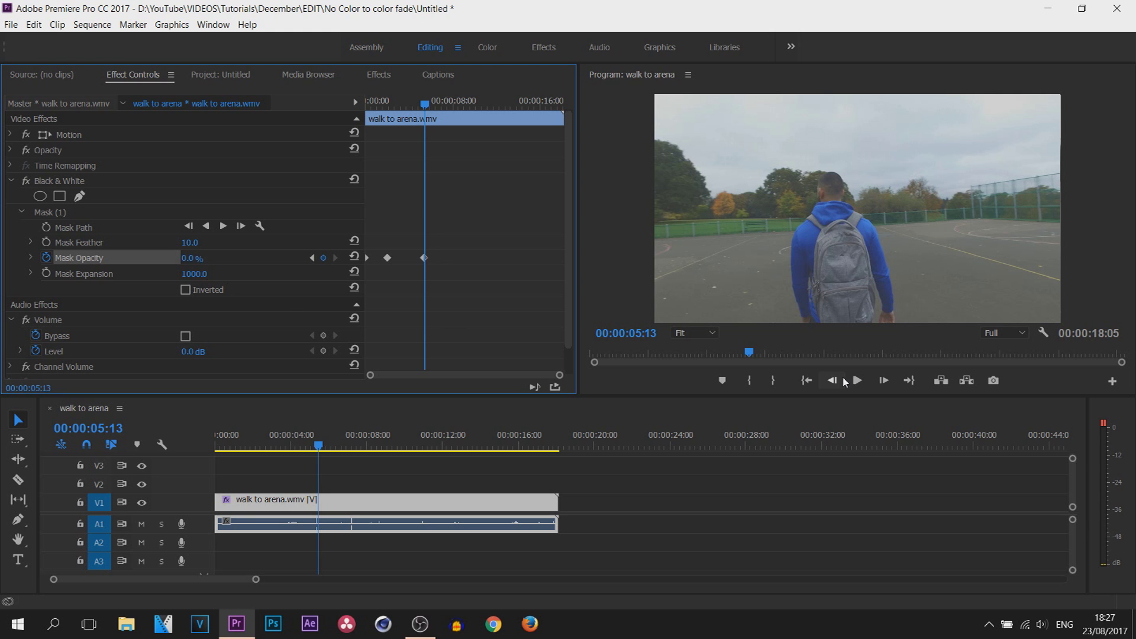
click(416, 470)
key(Home)
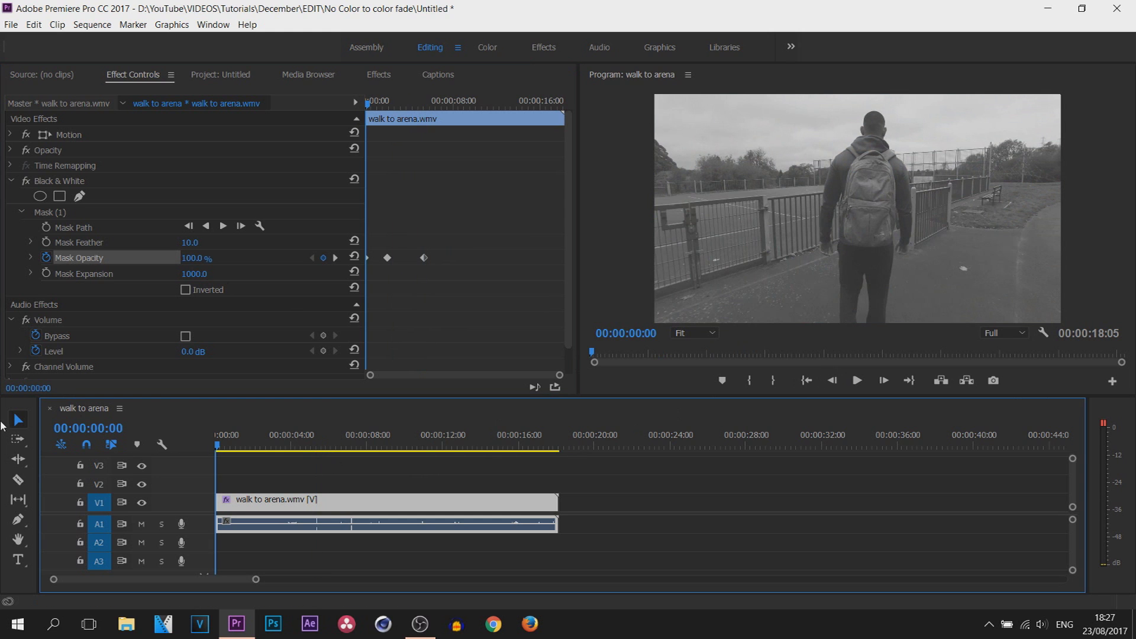
Preview the fade, return to 00:00:00:00 and bring Mask Expansion back to 100
click(857, 379)
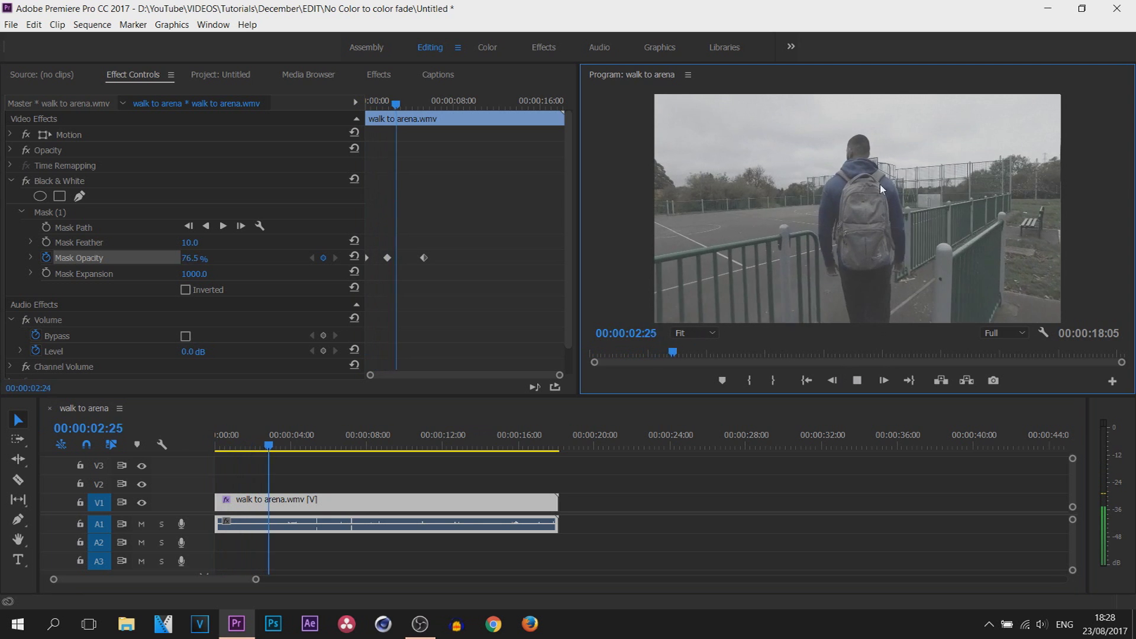
click(856, 381)
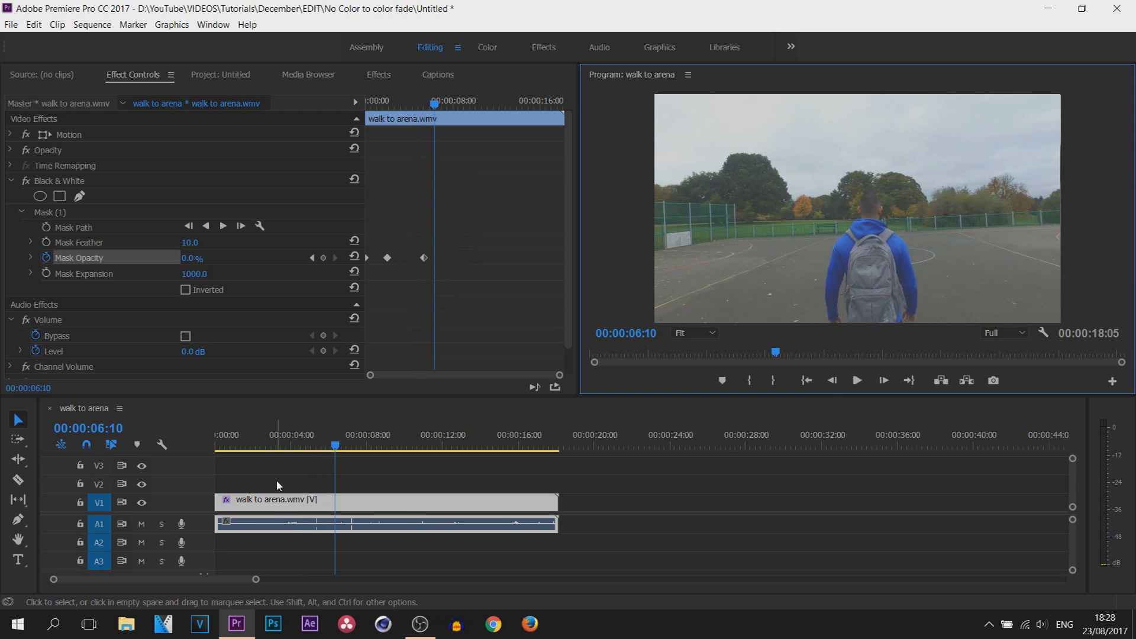
drag(336, 449, 216, 453)
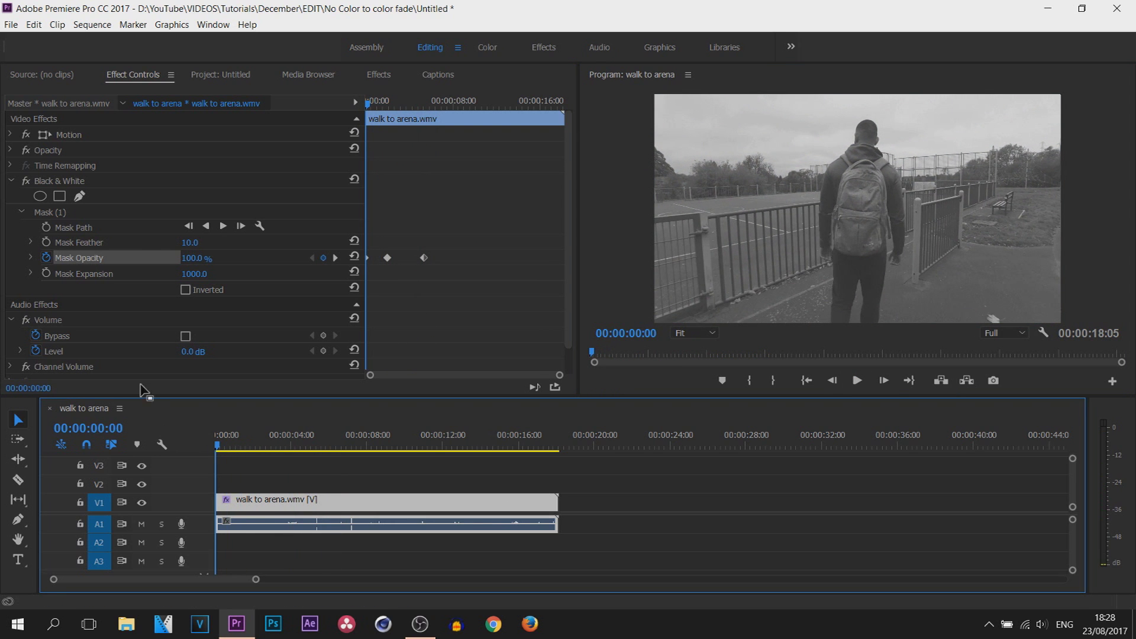
click(95, 275)
key(ctrl+z)
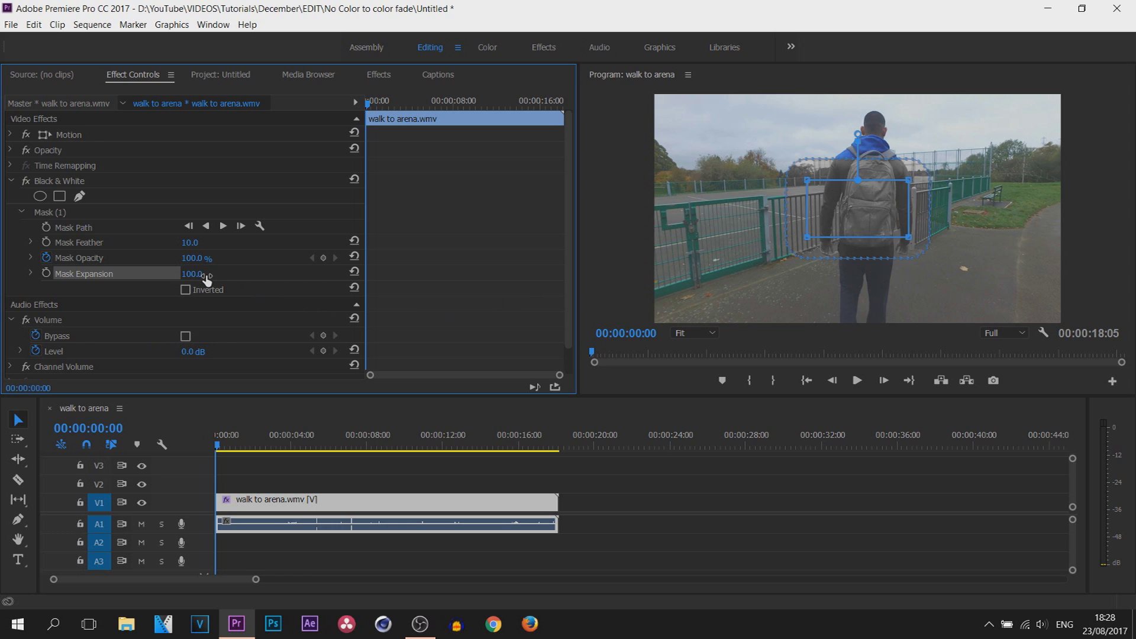
Shrink Mask Expansion to -311 and keyframe it at about 2 seconds
drag(206, 280, 24, 279)
drag(194, 274, 167, 273)
click(220, 451)
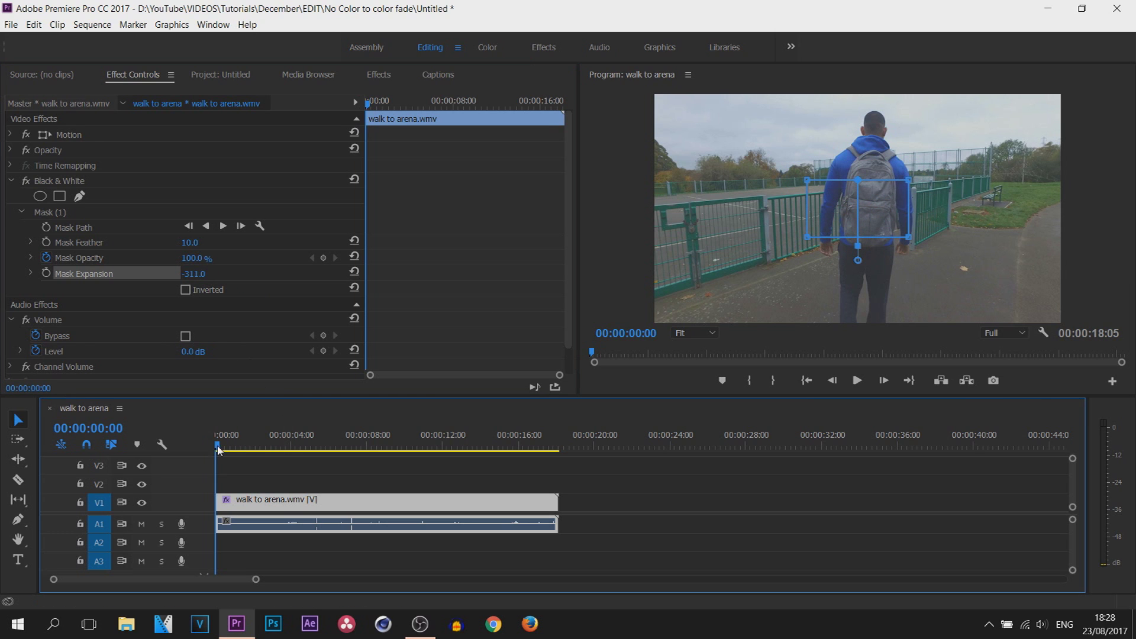
drag(232, 445, 251, 350)
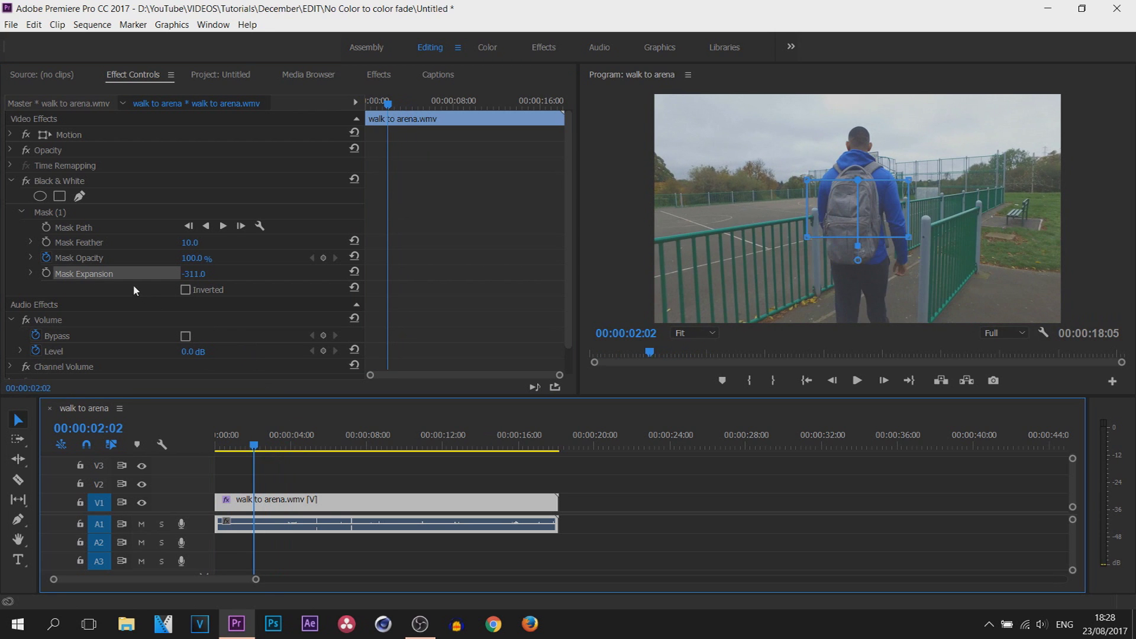
click(47, 274)
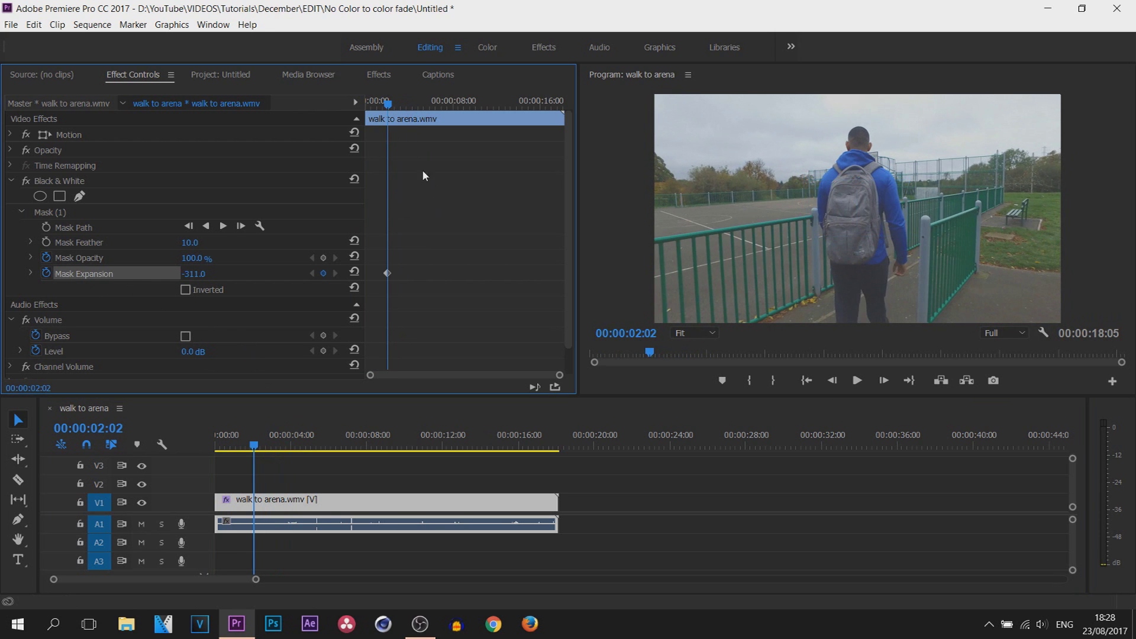
Add a second Mask Expansion keyframe of 1000 at 00:00:05:02, then return to start
drag(390, 108, 367, 108)
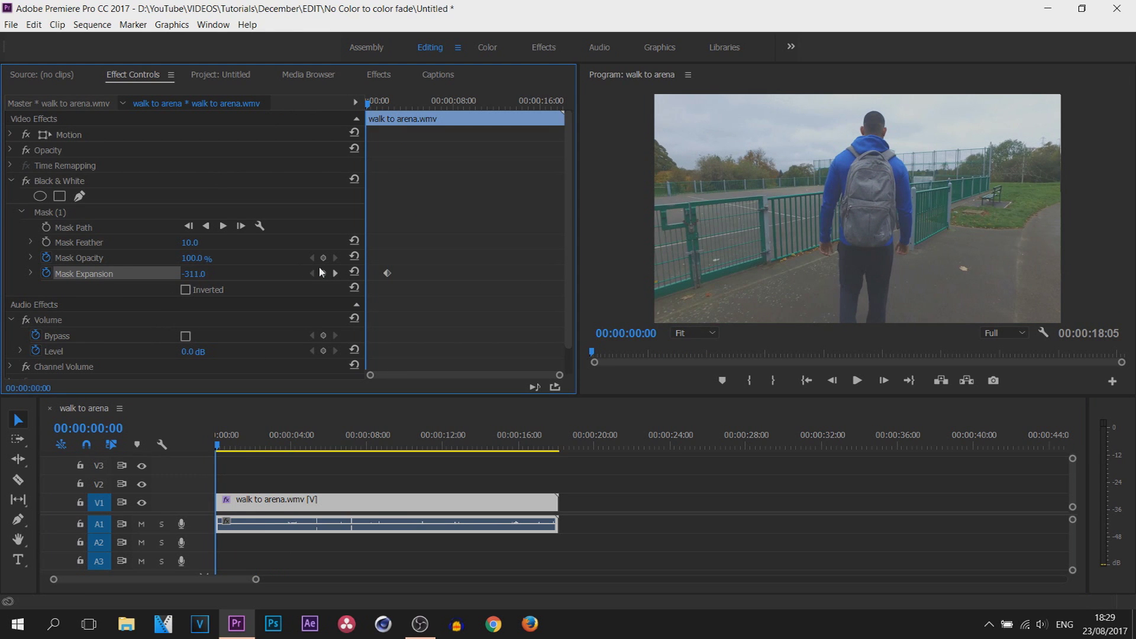
drag(384, 108, 424, 114)
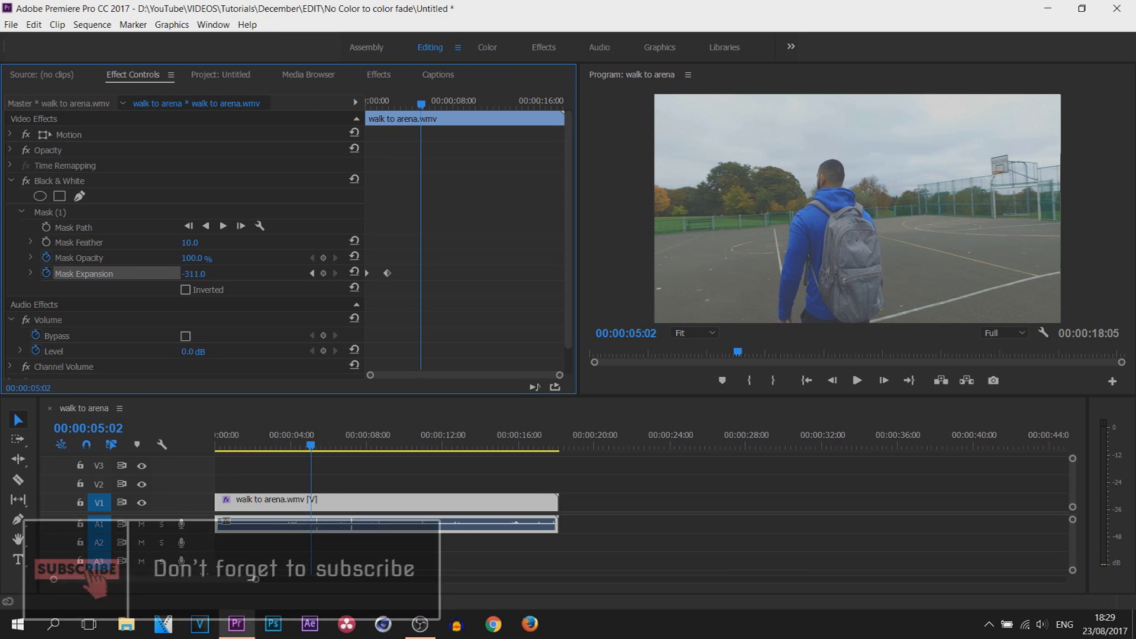
drag(193, 274, 190, 274)
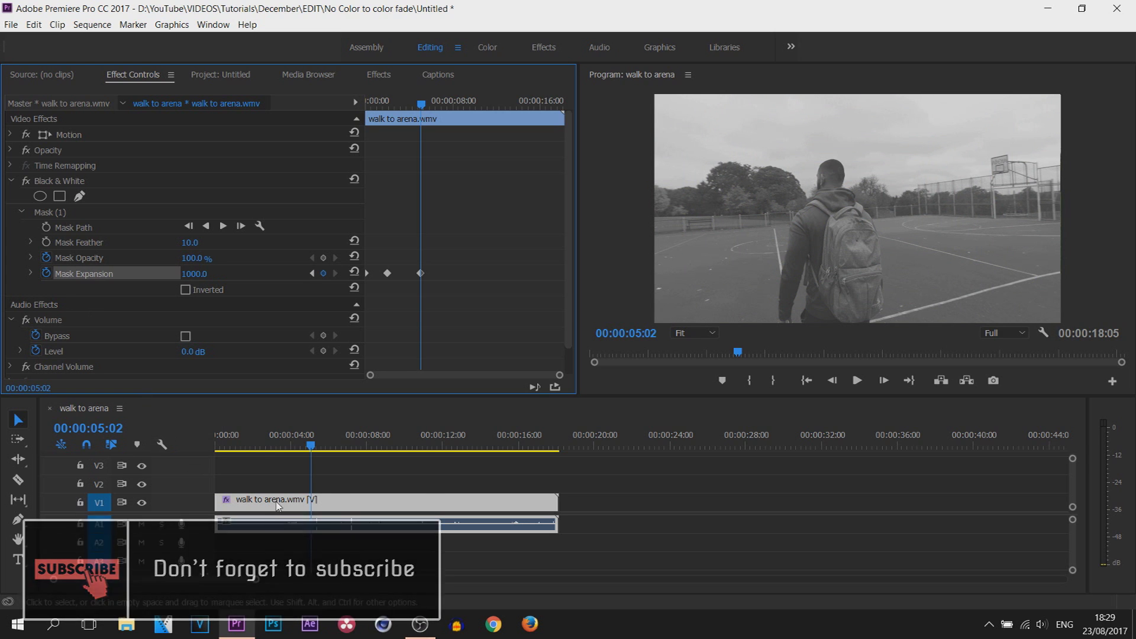
key(Home)
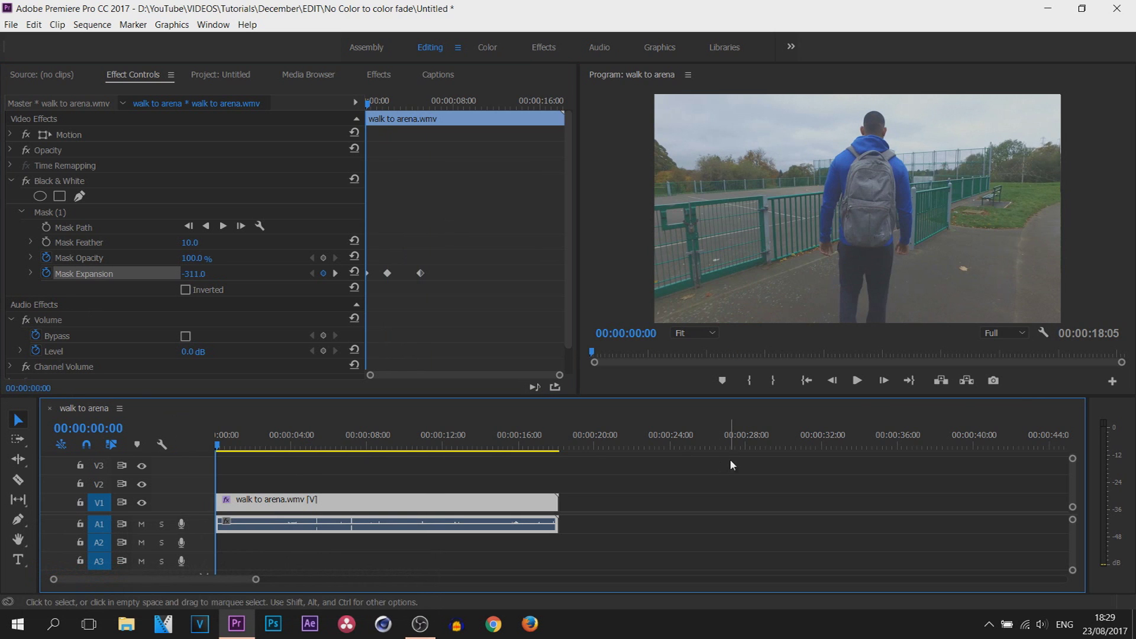
click(858, 381)
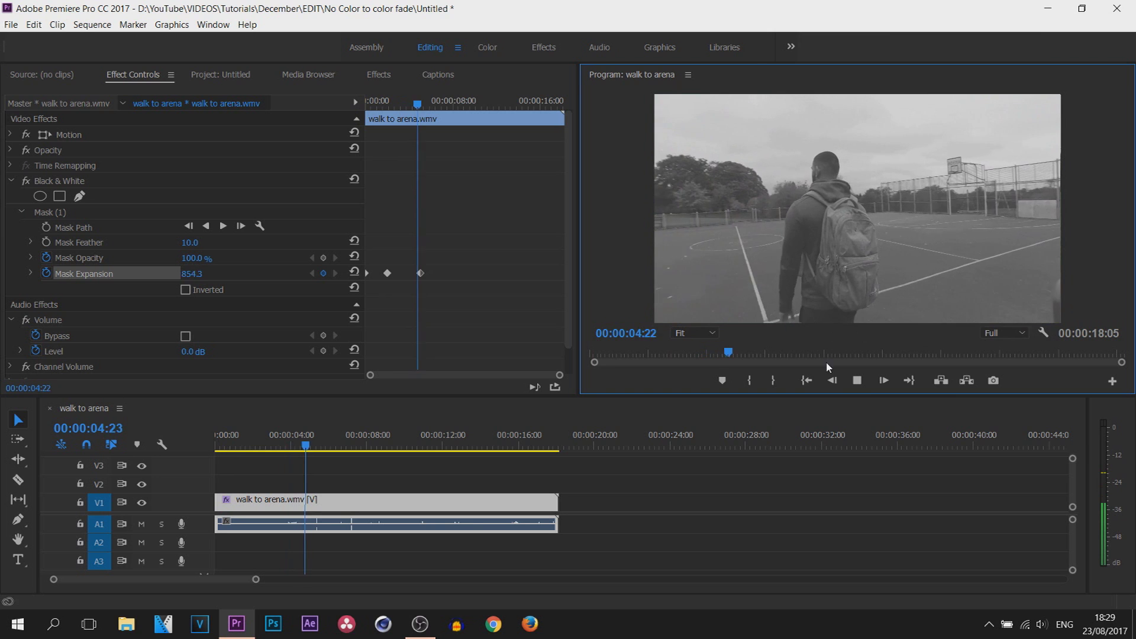
click(856, 383)
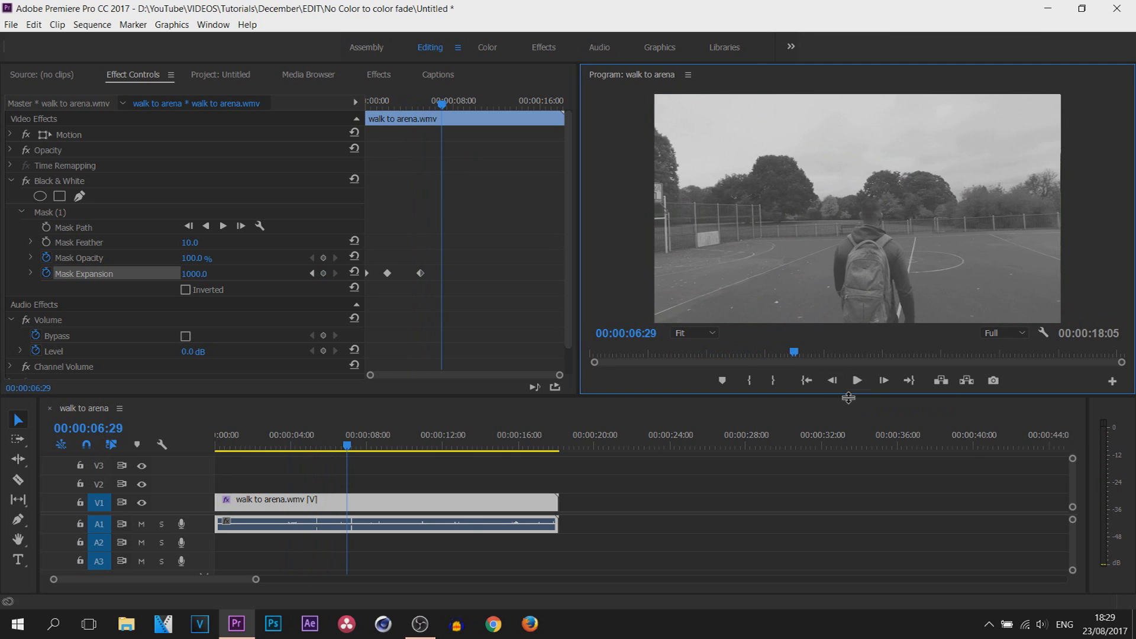
click(76, 261)
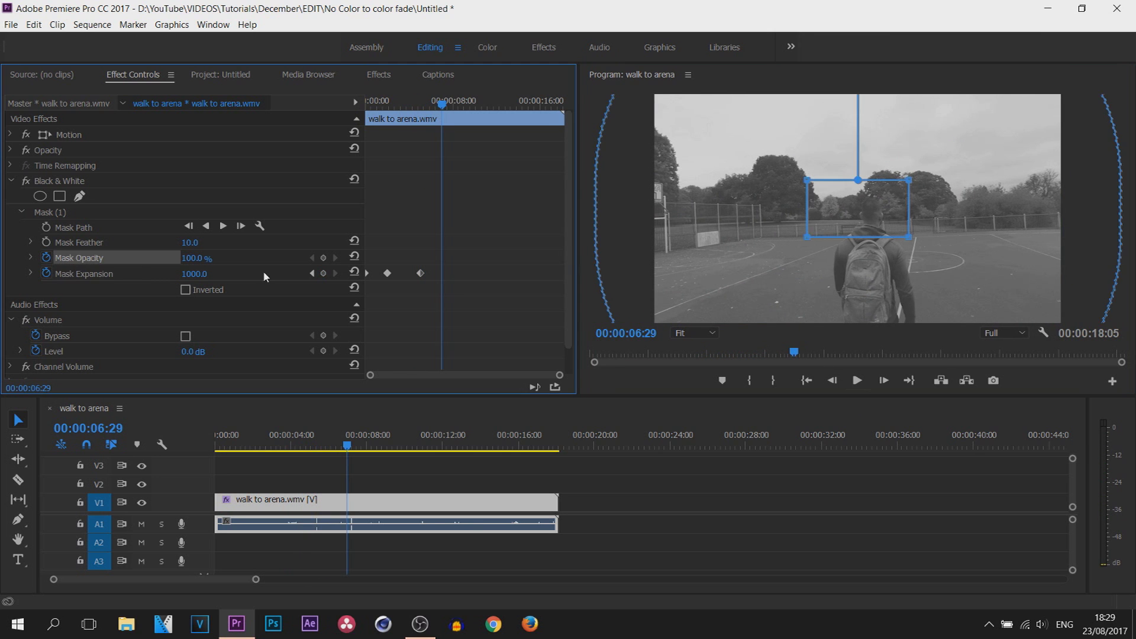
Keyframe Mask Opacity 100% at 6:29 and 0% at 9:14, then play from the start
click(323, 258)
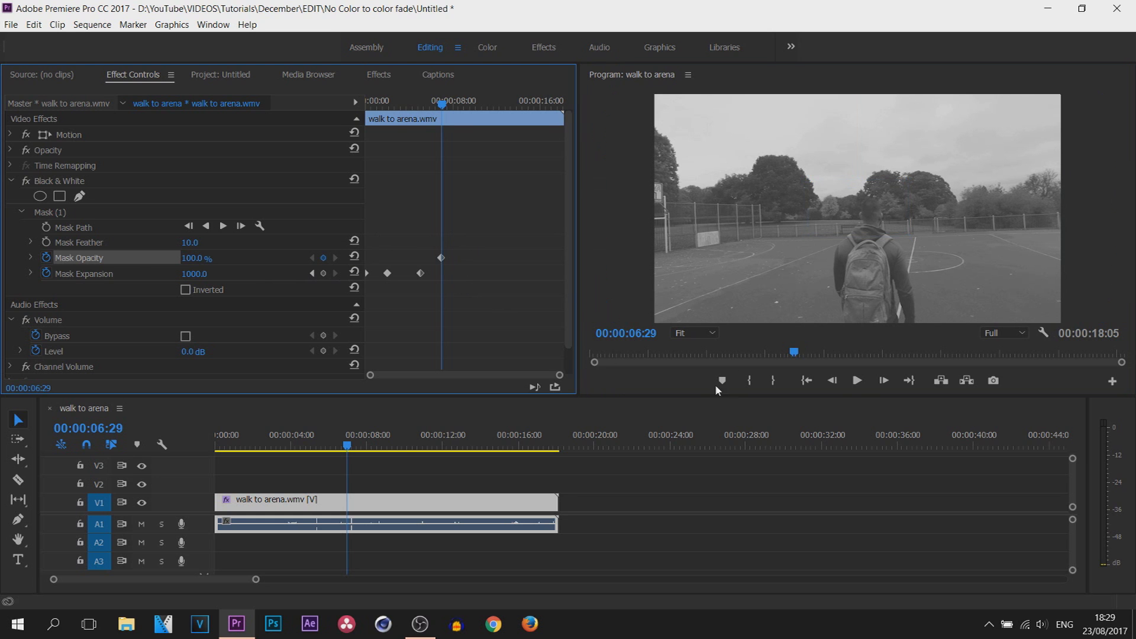
drag(445, 105, 469, 105)
drag(190, 258, 148, 259)
click(391, 448)
key(Home)
key(space)
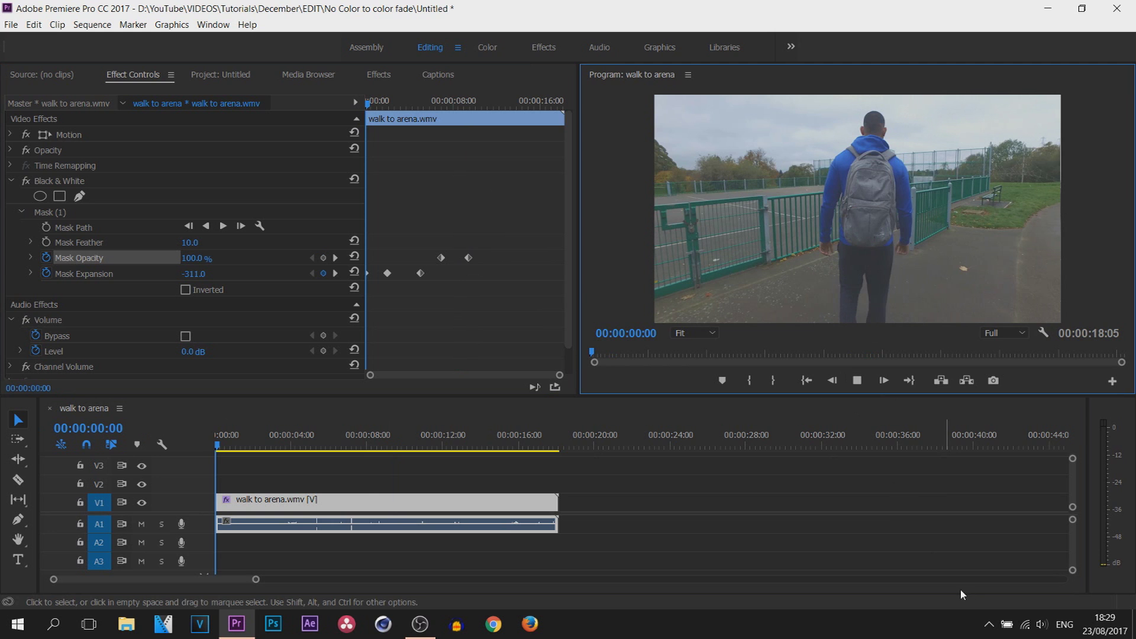